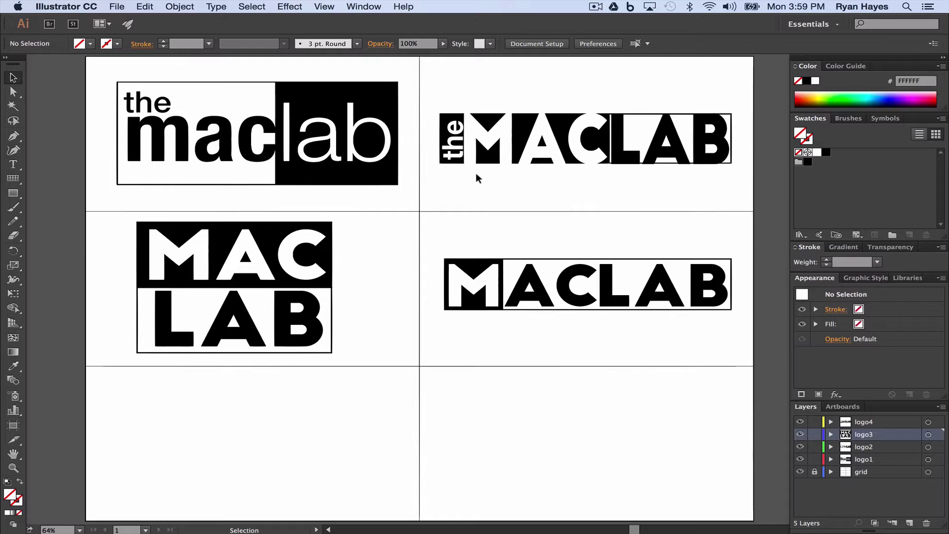
Set the Save for Web format from GIF to JPEG at 60% quality and continue to save
left_click(116, 8)
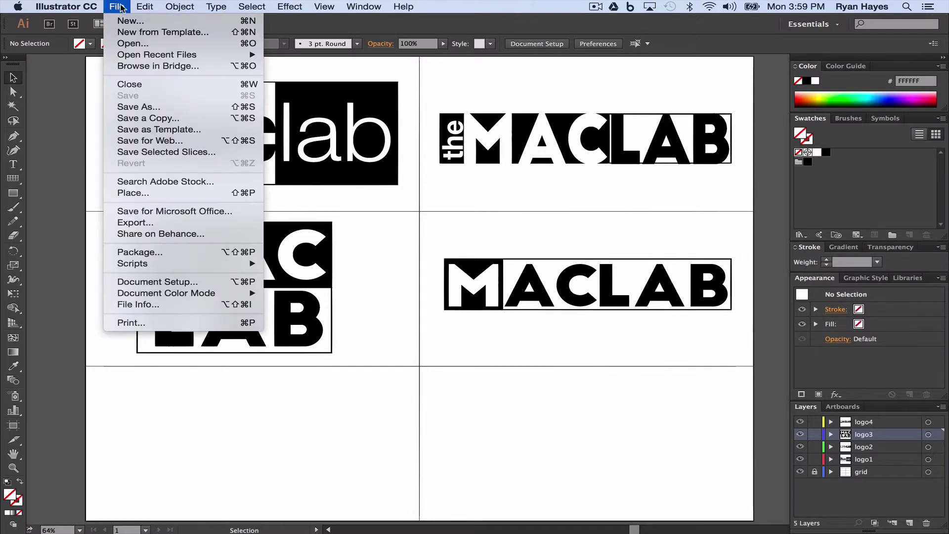
left_click(168, 142)
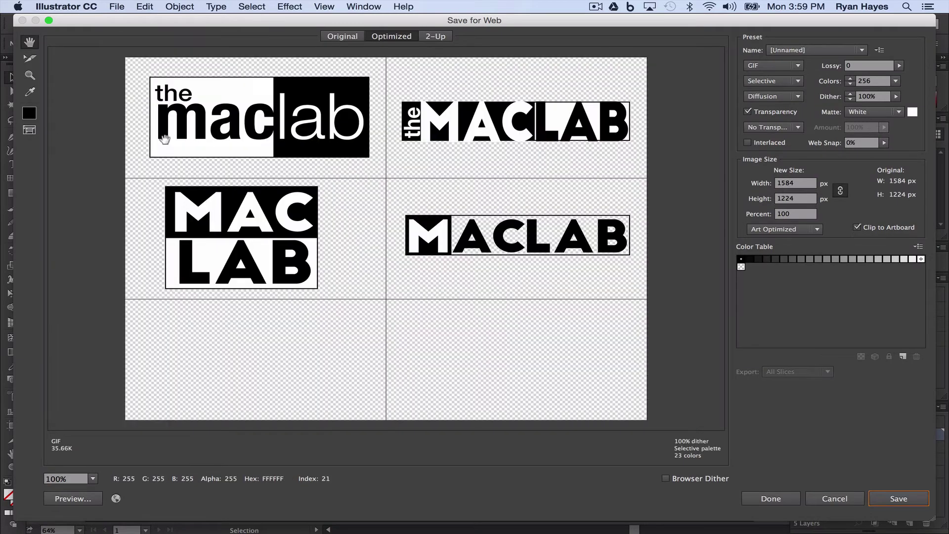
left_click(772, 67)
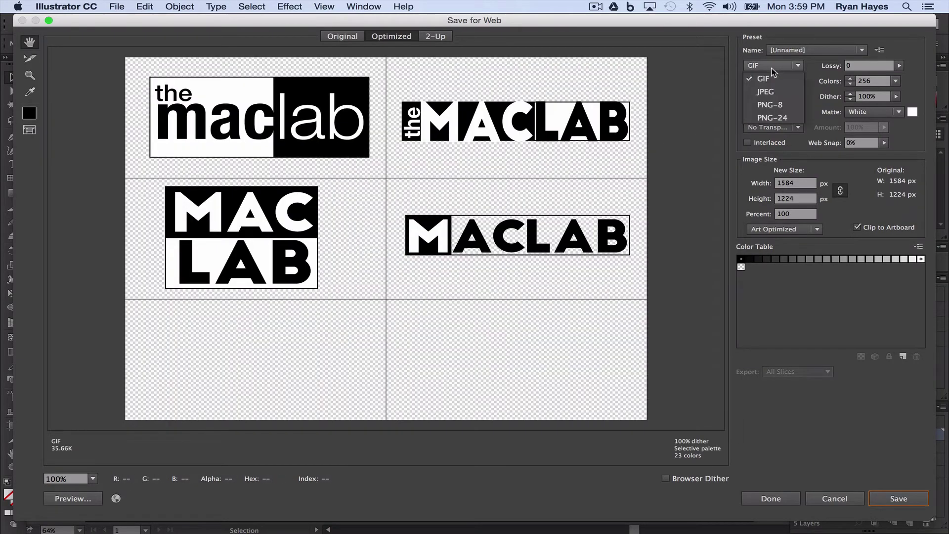
left_click(774, 93)
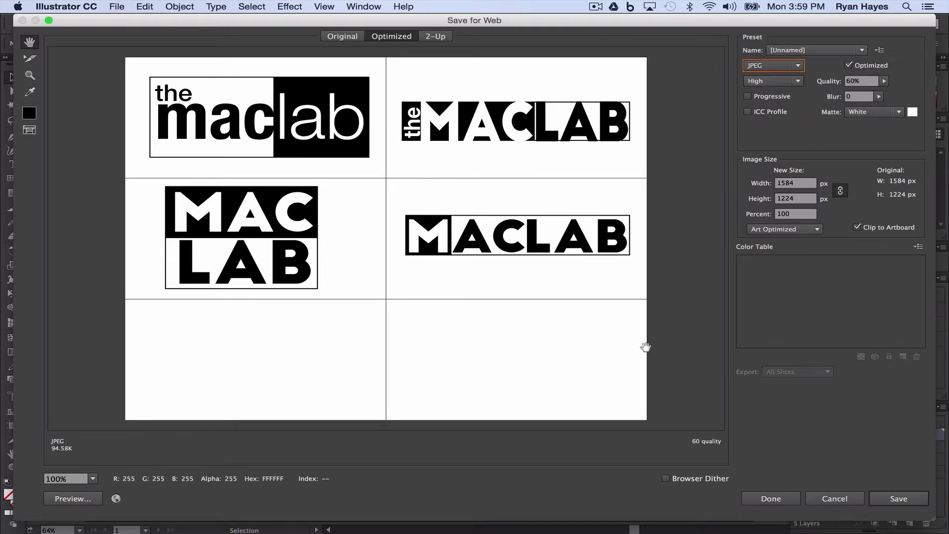
left_click(899, 499)
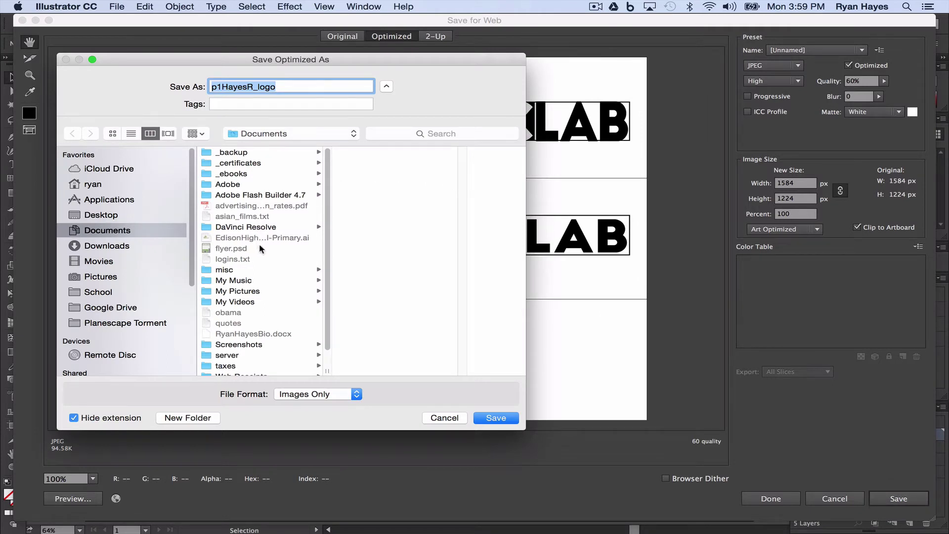
Save the JPEG into the Desktop's personal logo folder with the file extension shown
left_click(110, 218)
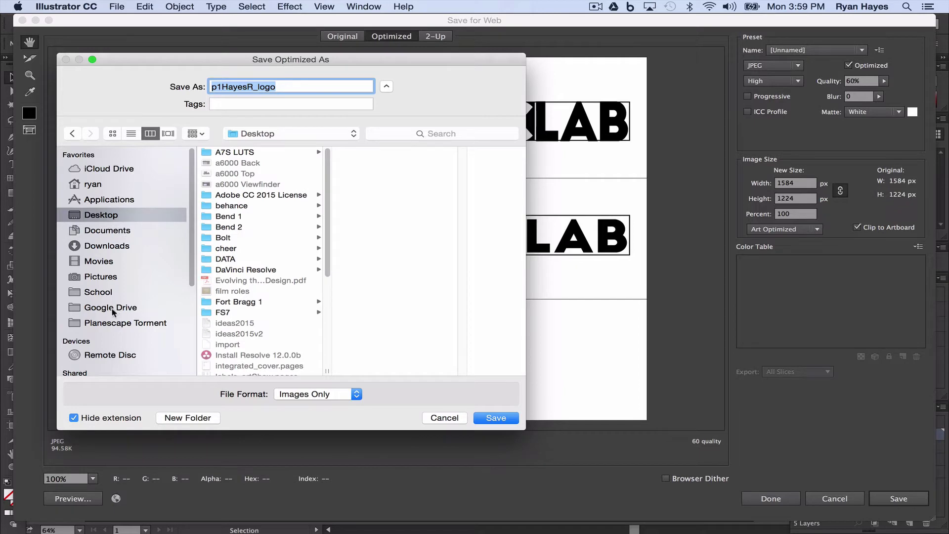
scroll(269, 280, "down", 10)
left_click(249, 292)
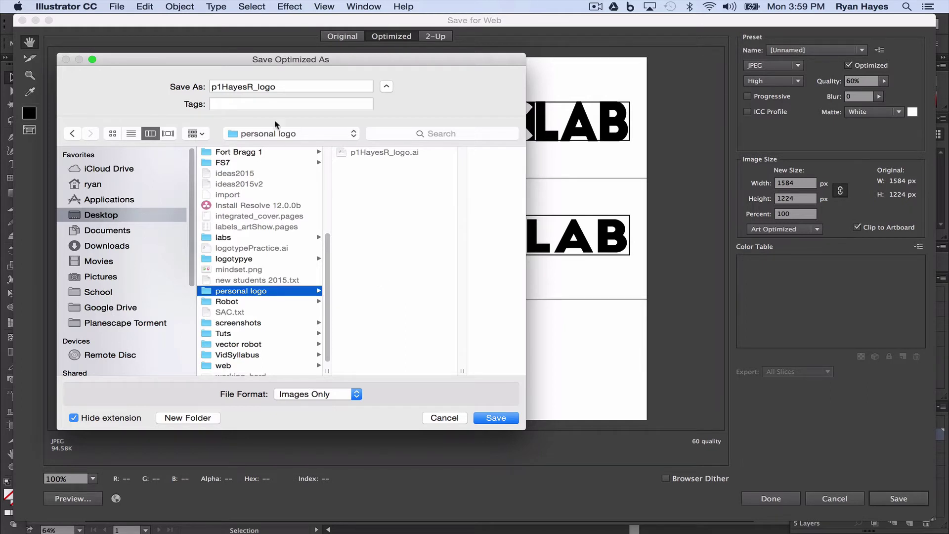
left_click(79, 418)
left_click(505, 423)
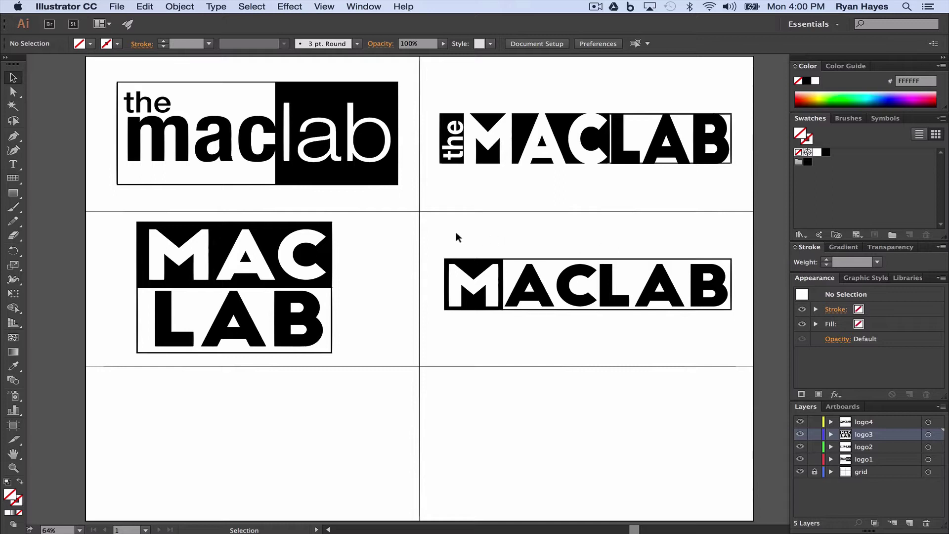
Marquee-select the boxed MACLAB logo in the lower-right artboard
left_click_drag(437, 227, 735, 333)
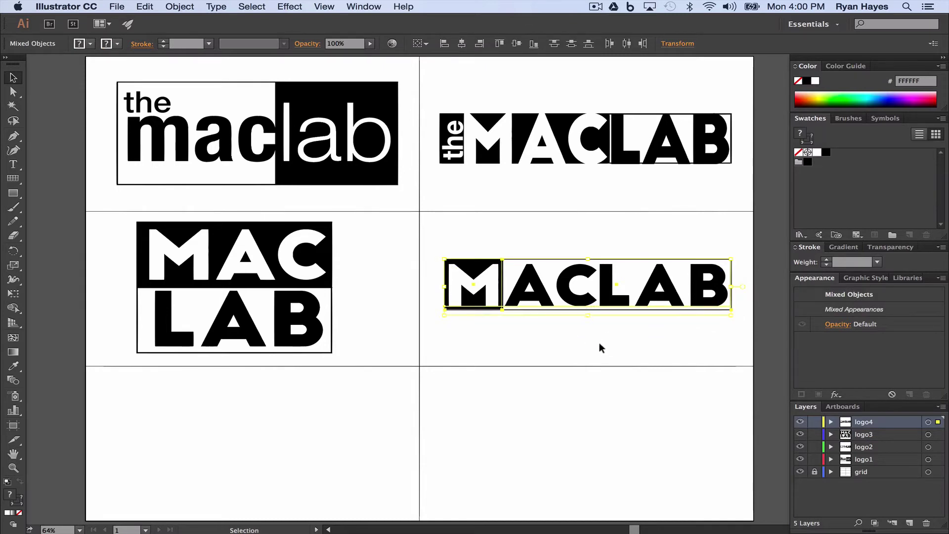
Copy the MACLAB logo and create a new Web-profile document of 960 x 560 px
key("a")
key("super+n")
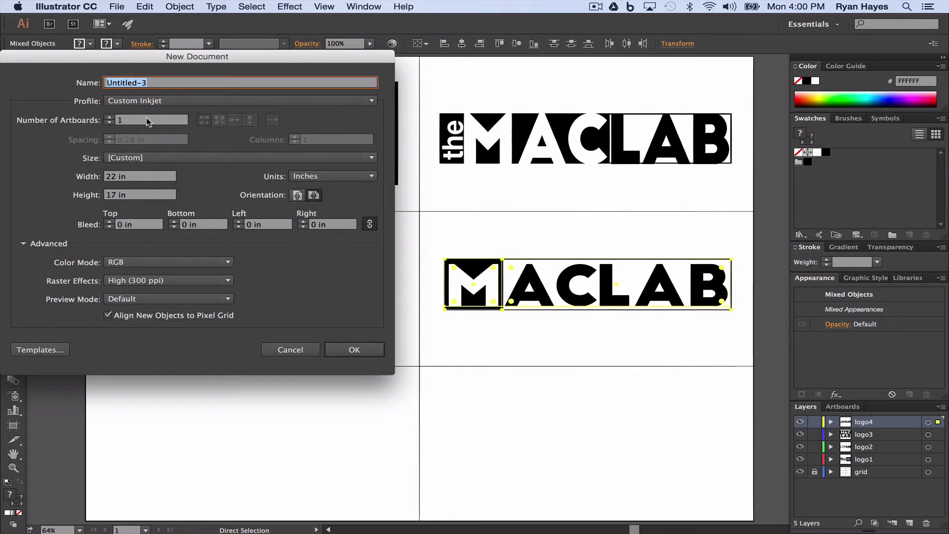
left_click(132, 102)
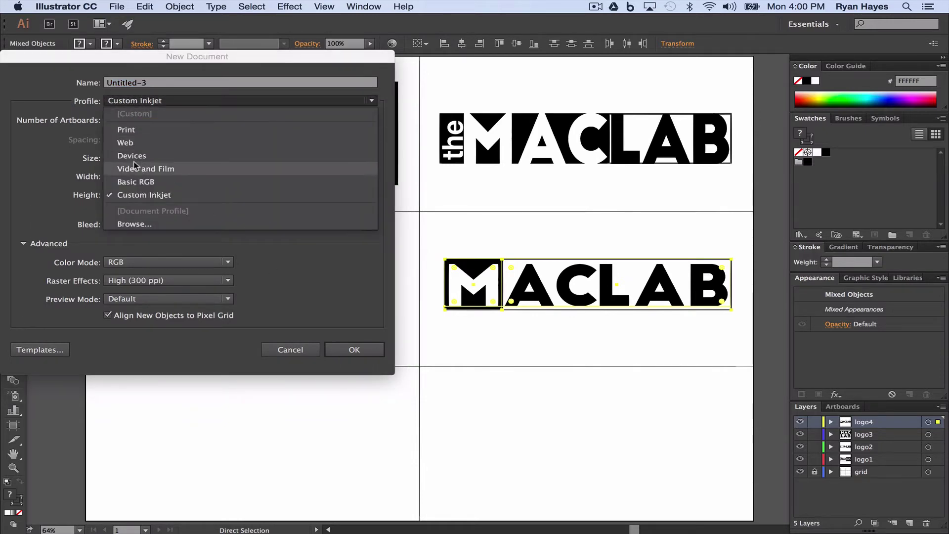
left_click(123, 143)
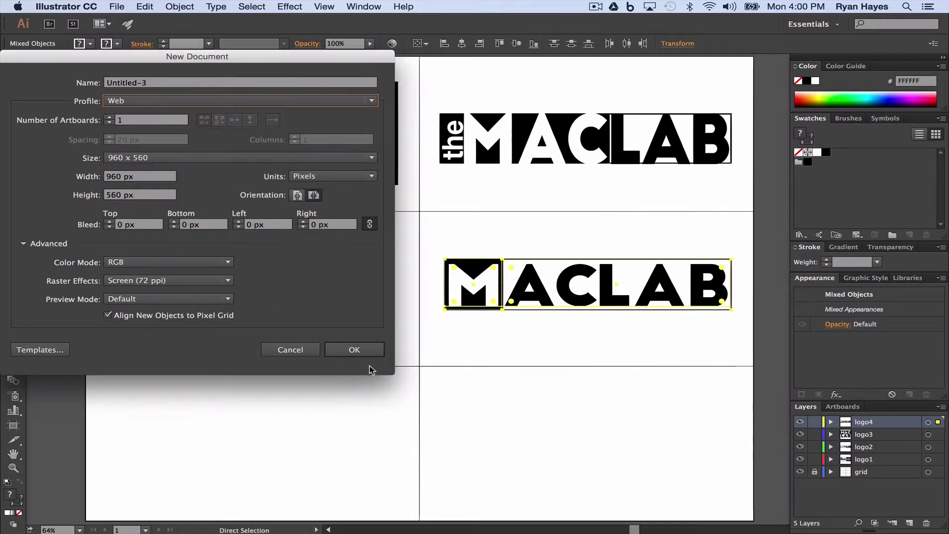
left_click(359, 352)
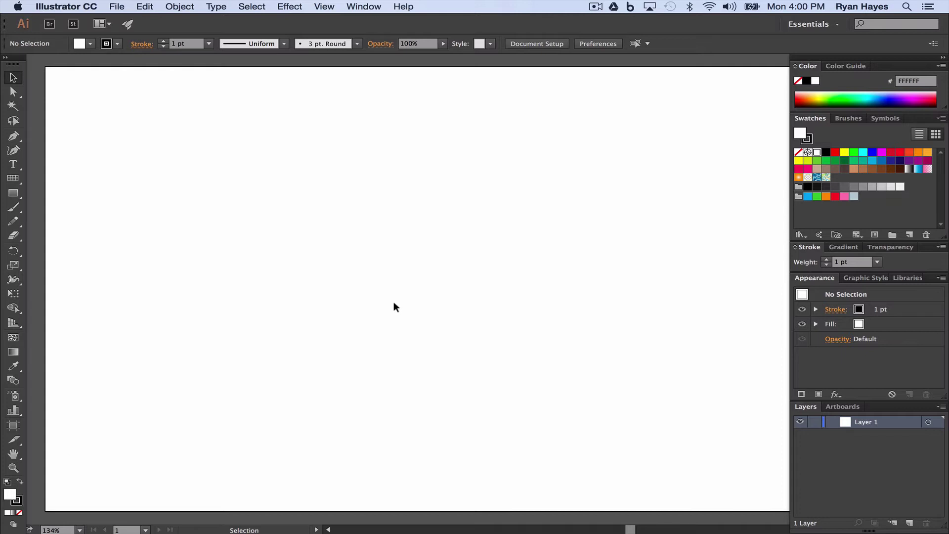
Paste the MACLAB logo into the new document, deselect it, and fit the artboard in view
key("a")
key("v")
key("super+v")
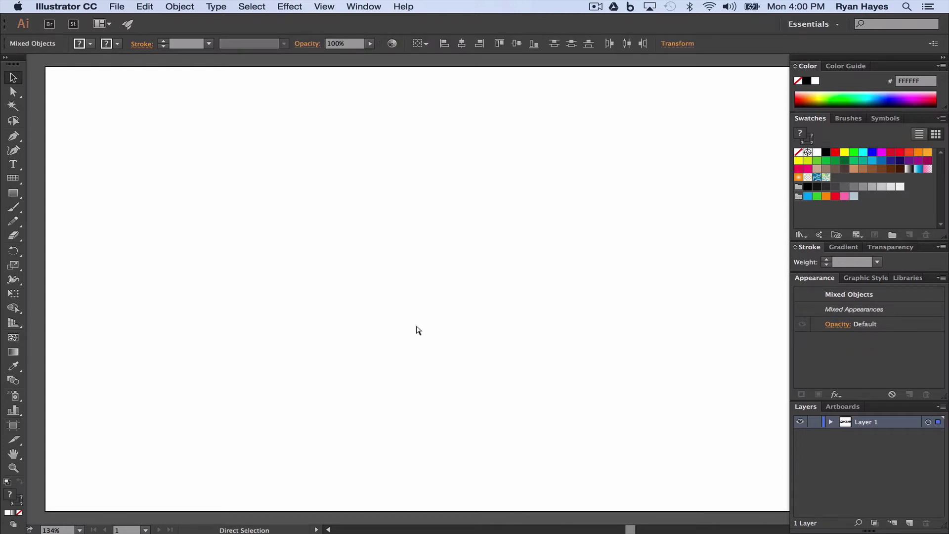
scroll(417, 331, "up", 1)
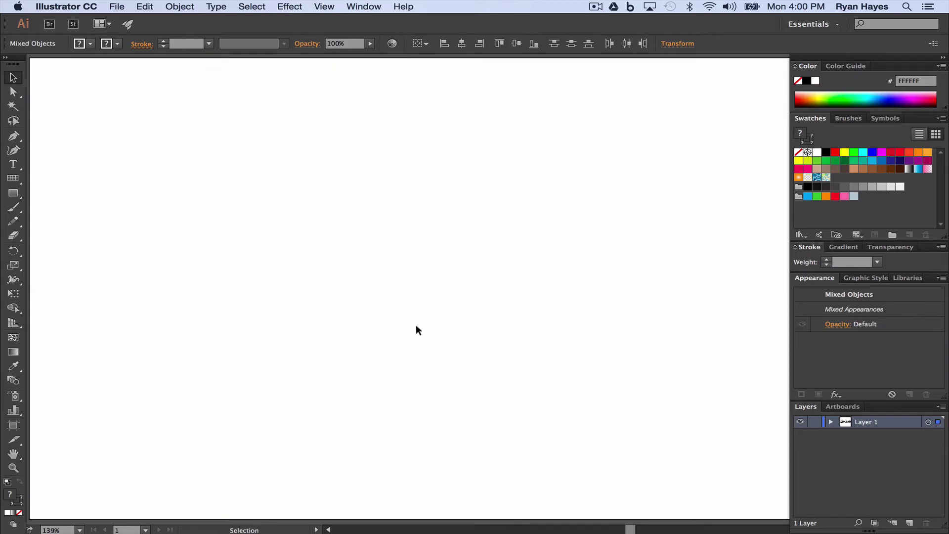
left_click(367, 299)
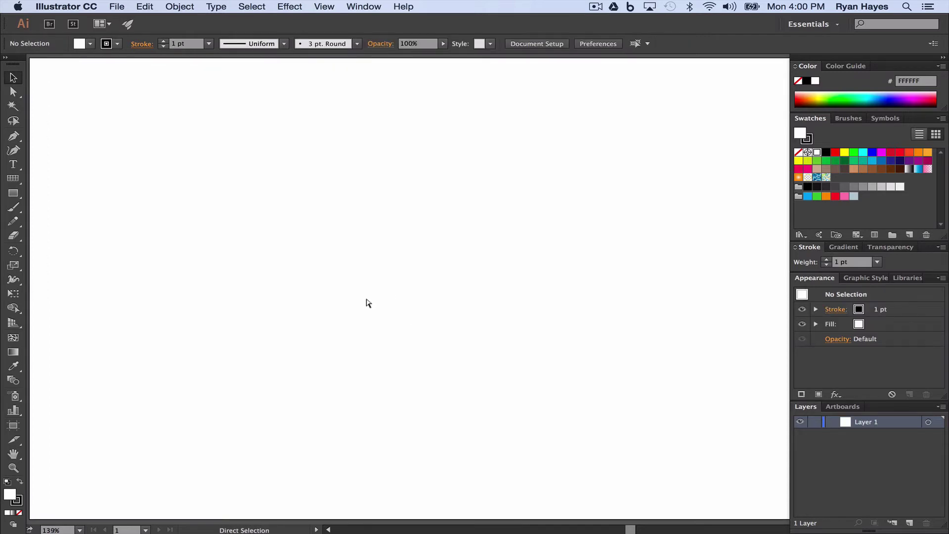
key("alt+super+3")
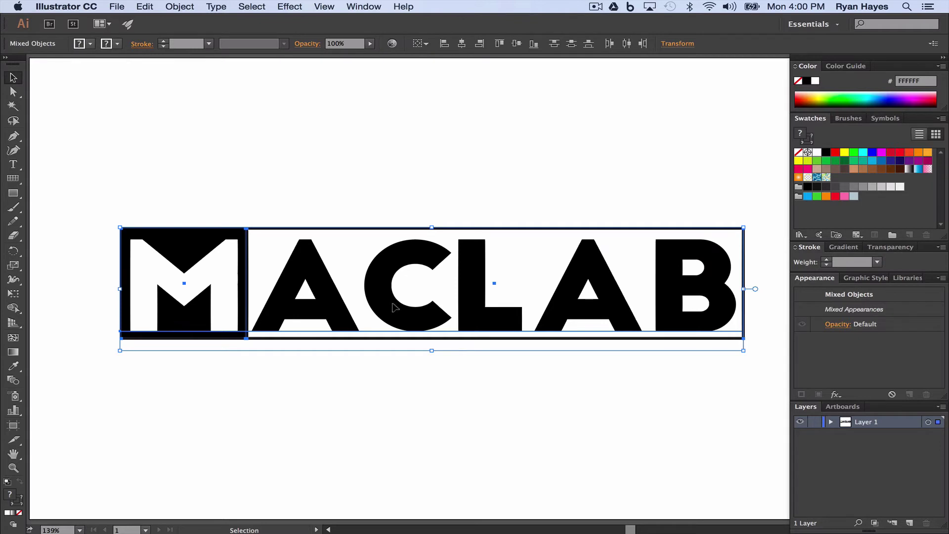
left_click(407, 188)
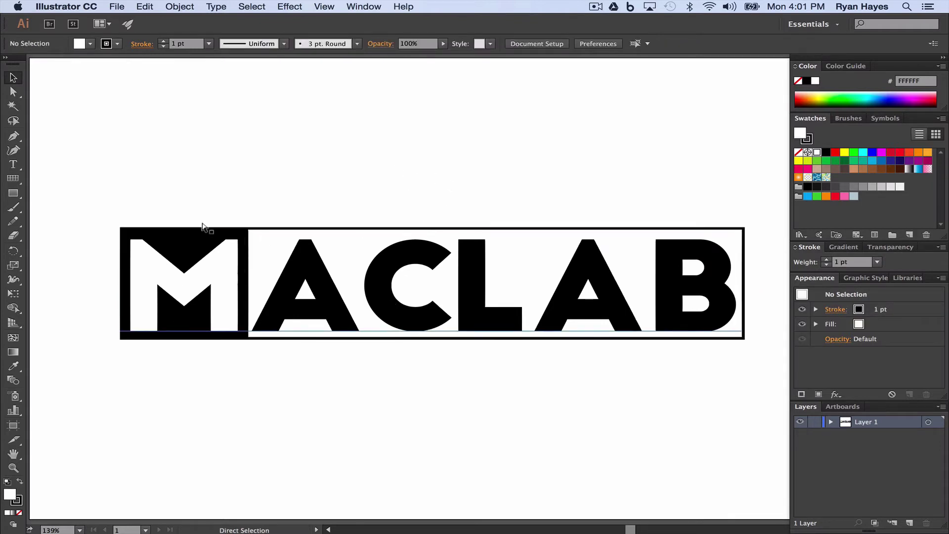
key("super+minus")
left_click_drag(466, 214, 390, 211)
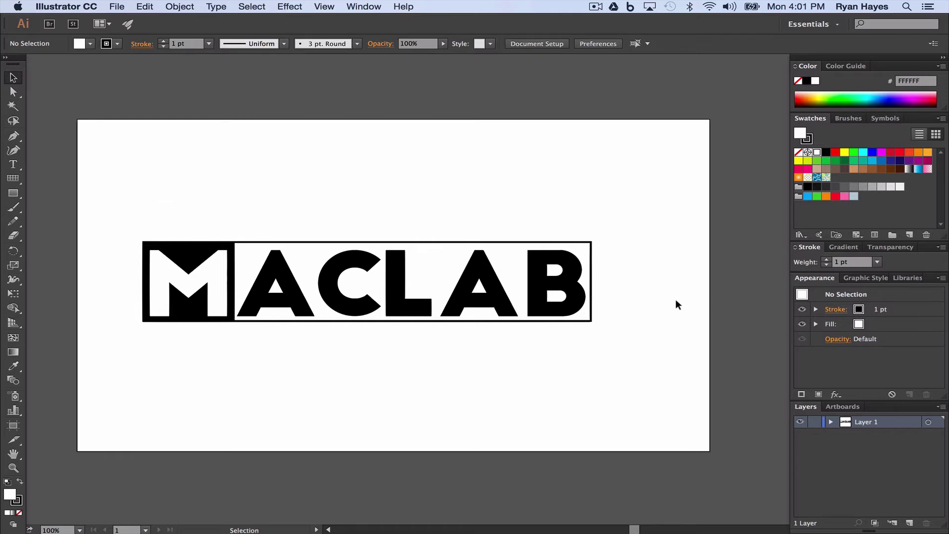
Preview the logo as a PNG-24 in Save for Web, then cancel without saving
left_click(118, 6)
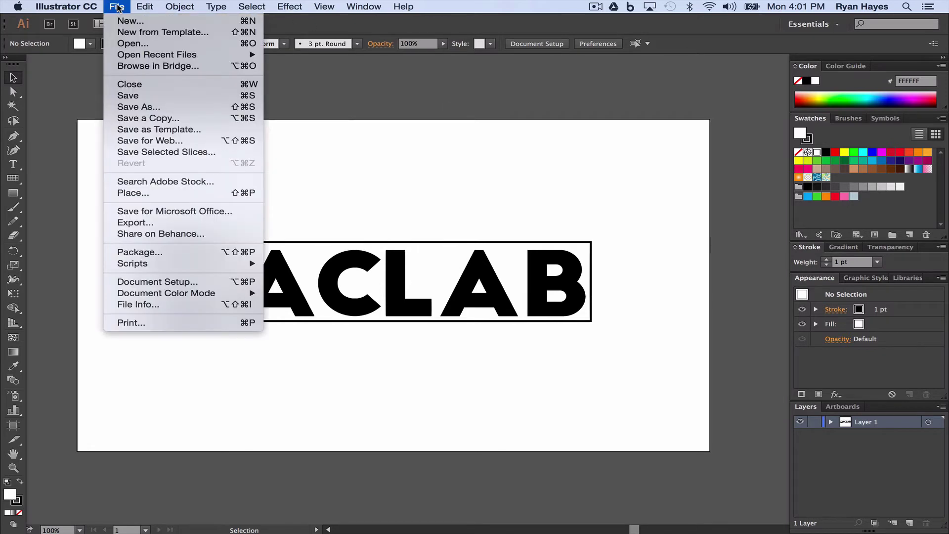
left_click(160, 143)
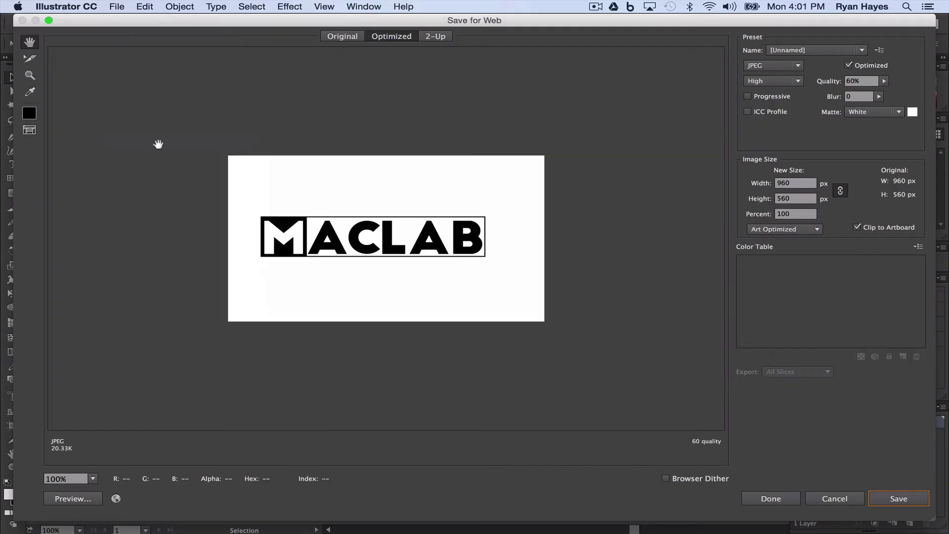
left_click(793, 67)
left_click(772, 117)
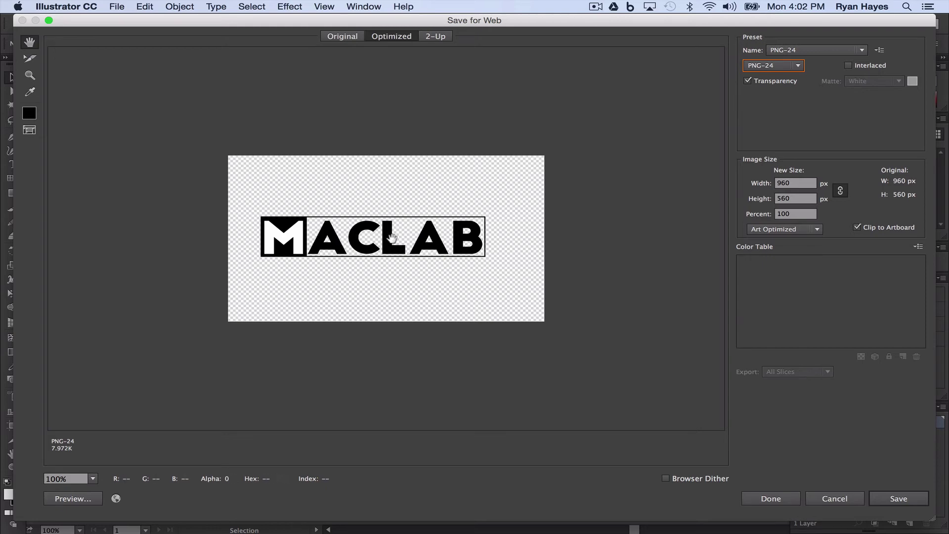
left_click(848, 497)
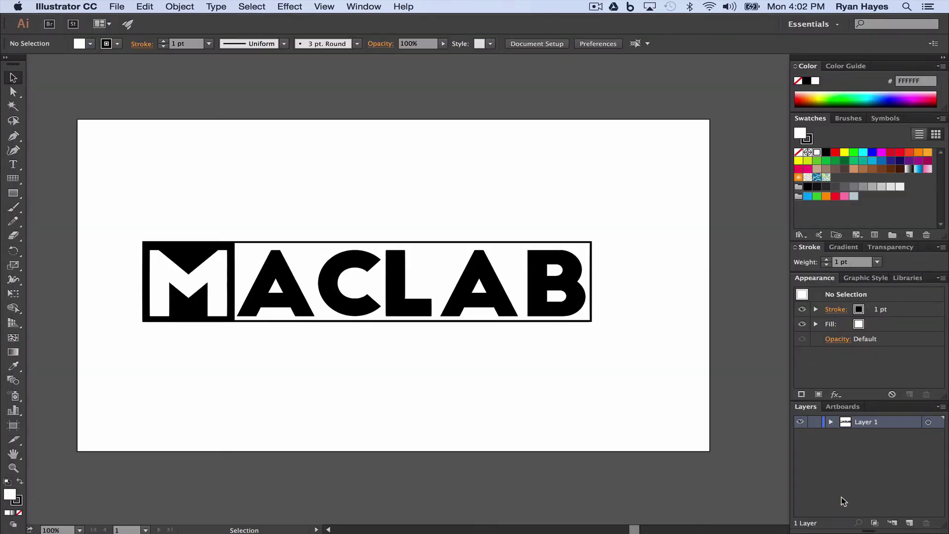
Fill the rectangle around ACLAB with white and deselect it
left_click(485, 242)
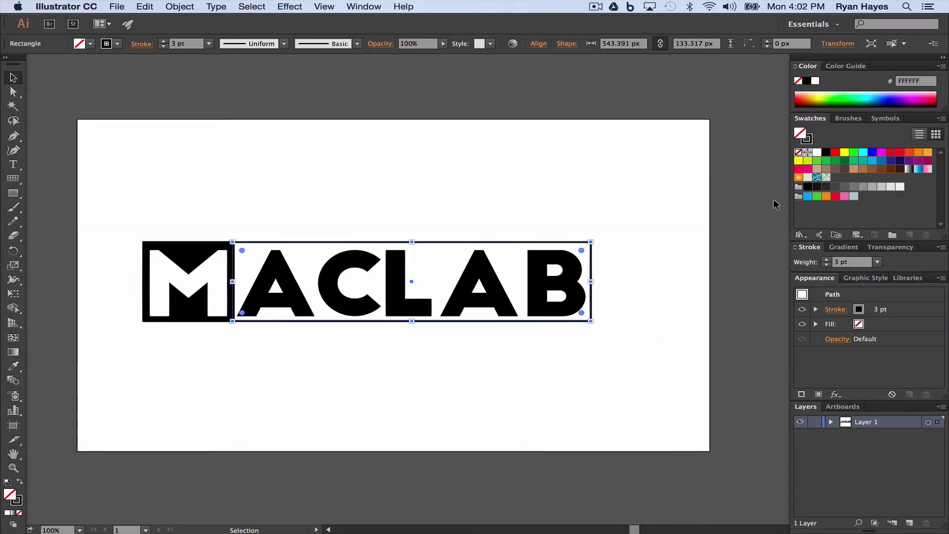
left_click(817, 152)
left_click(439, 167)
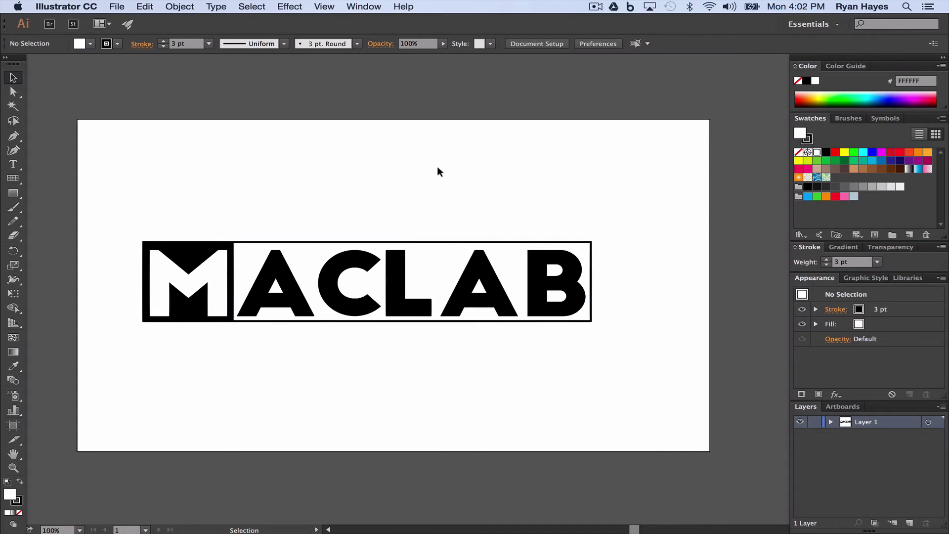
left_click(117, 7)
left_click(164, 142)
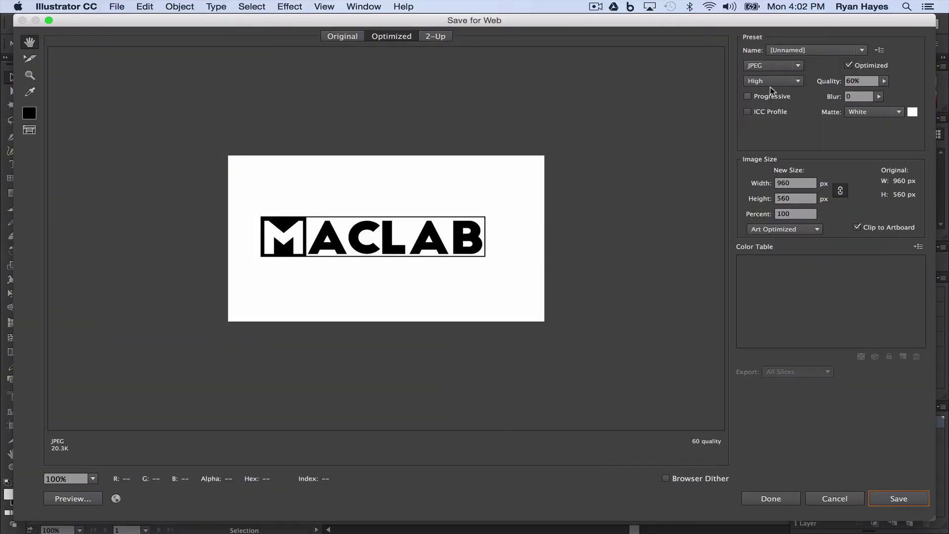
left_click(772, 65)
left_click(769, 118)
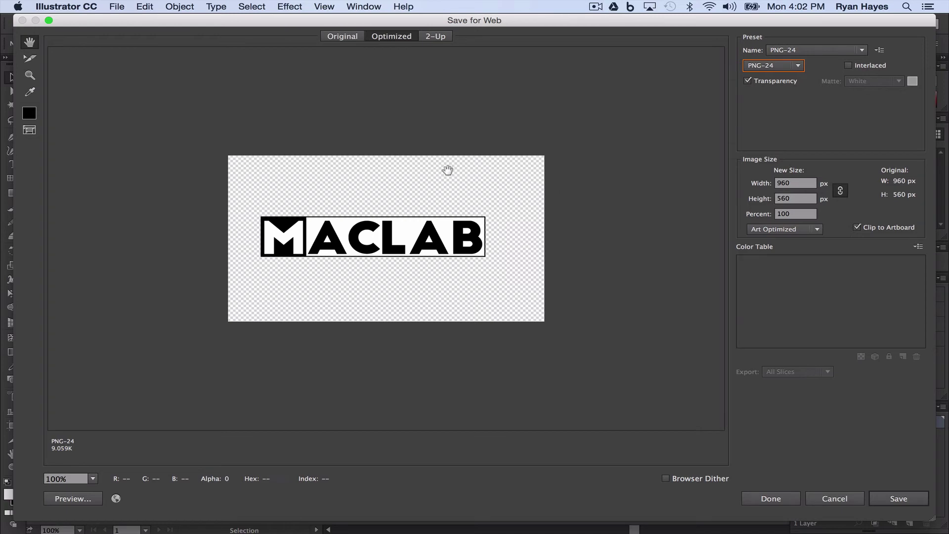
left_click(858, 229)
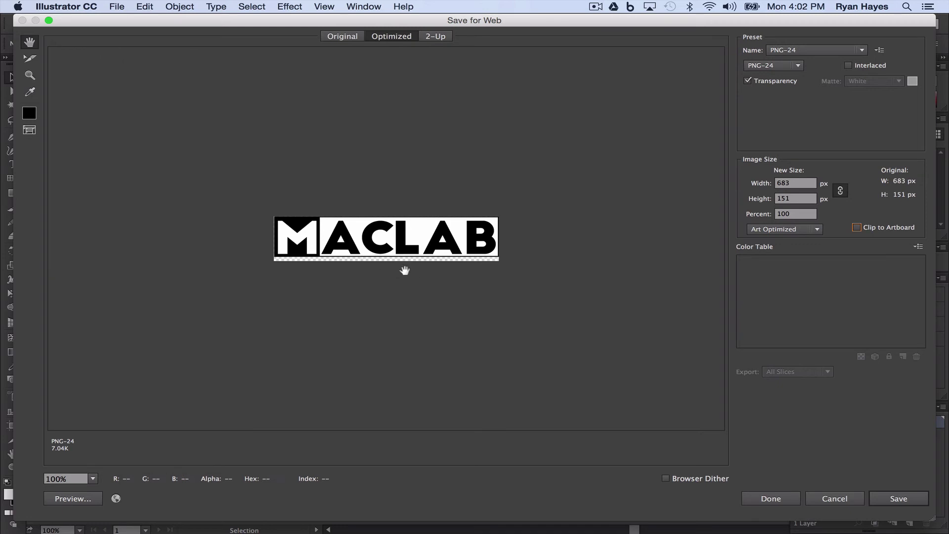
Close the web export dialog without saving and select the MACLAB lettering
left_click(835, 498)
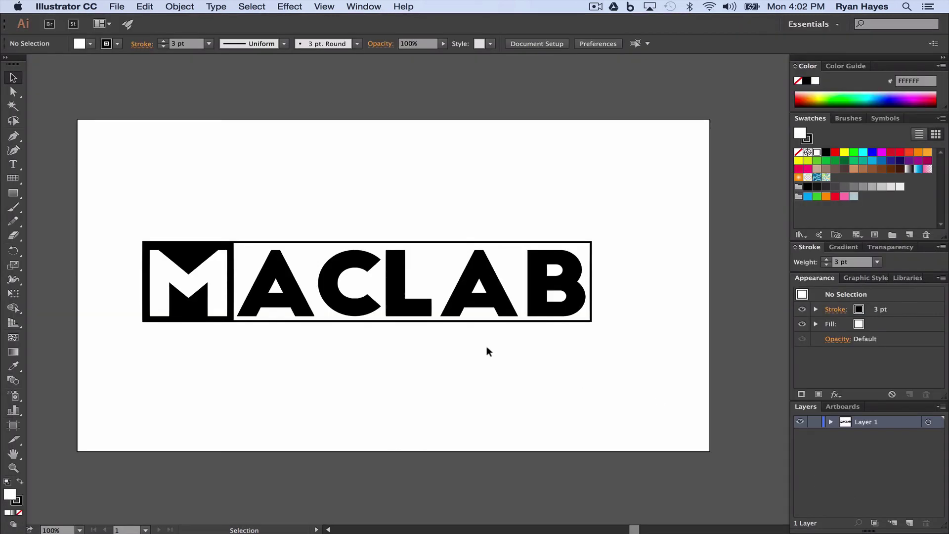
left_click(283, 287)
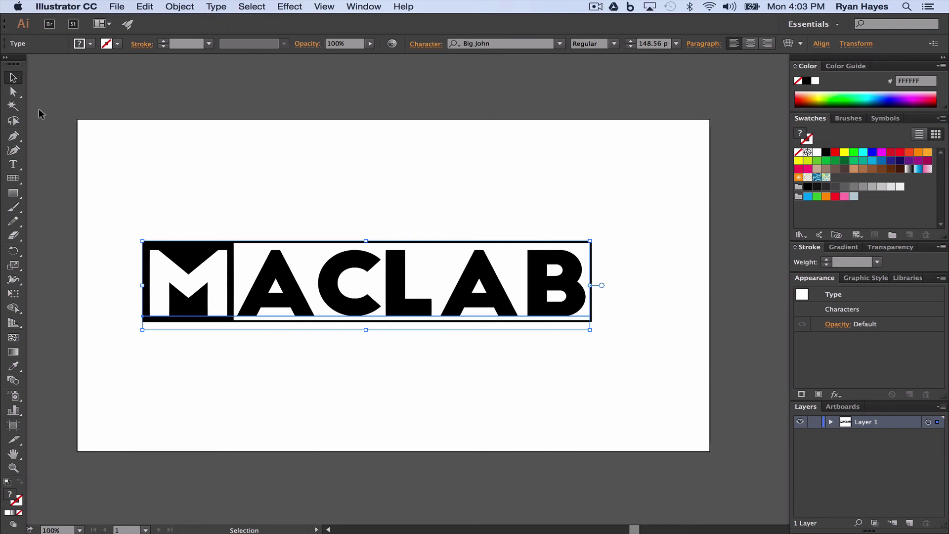
Convert the MACLAB text to outlines via Type > Create Outlines, then deselect the group
left_click(116, 148)
left_click(261, 284)
left_click(218, 7)
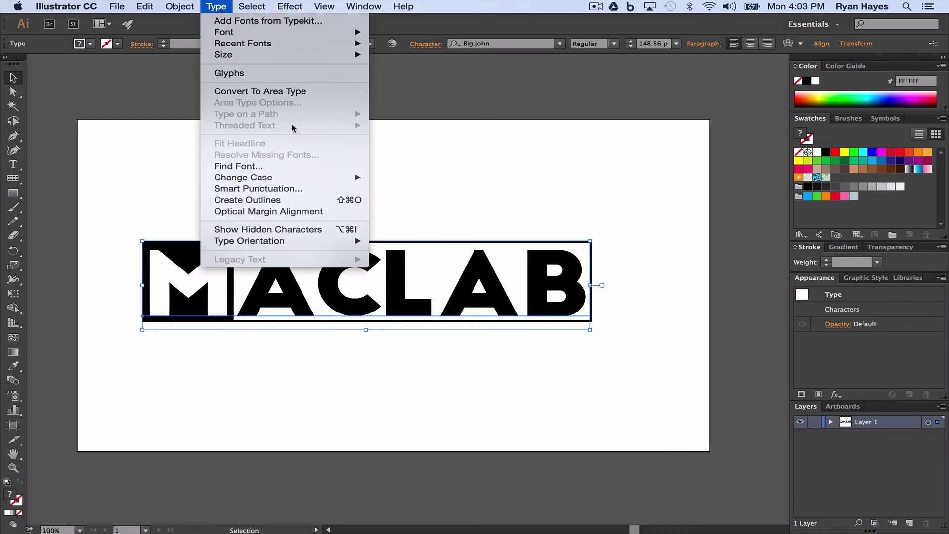
left_click(259, 200)
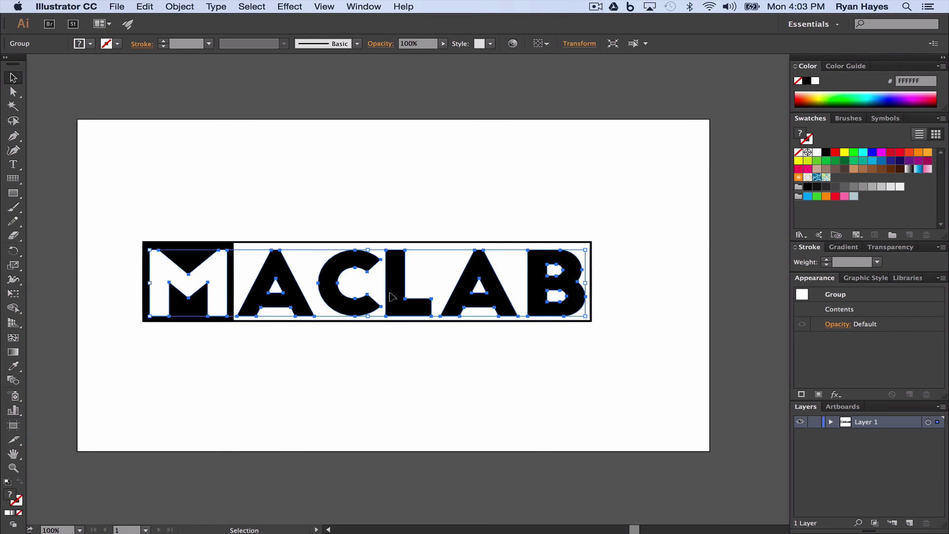
left_click(352, 190)
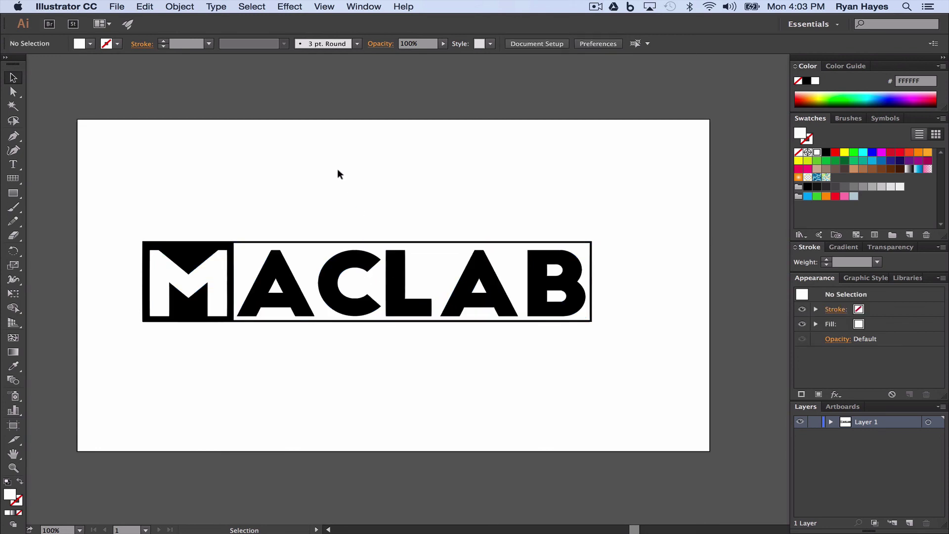
Open Save for Web and choose PNG-24 with transparency at 683 x 137 px
left_click(117, 6)
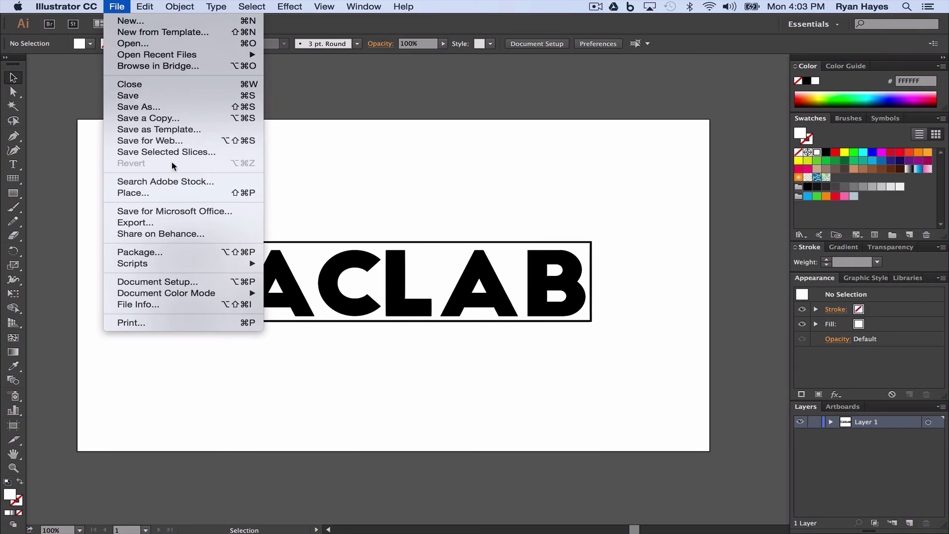
left_click(169, 141)
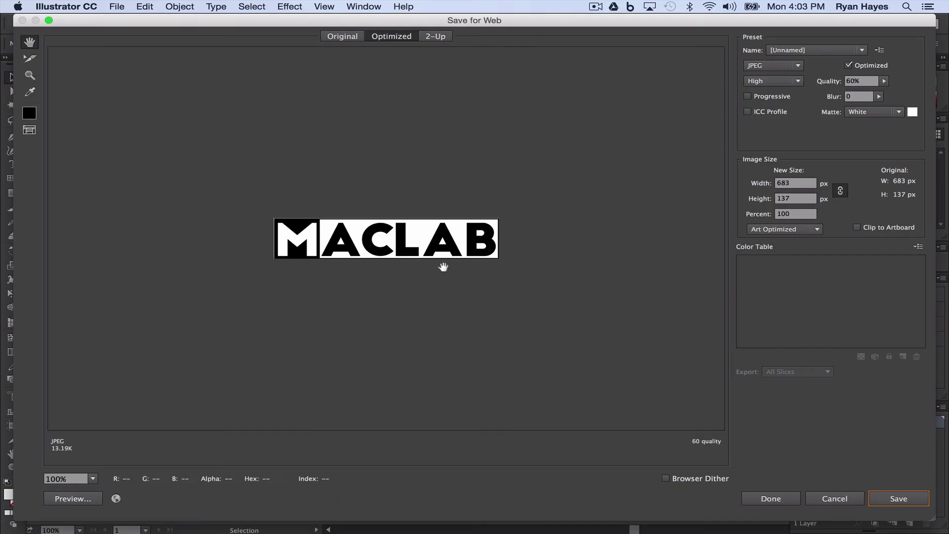
left_click(775, 64)
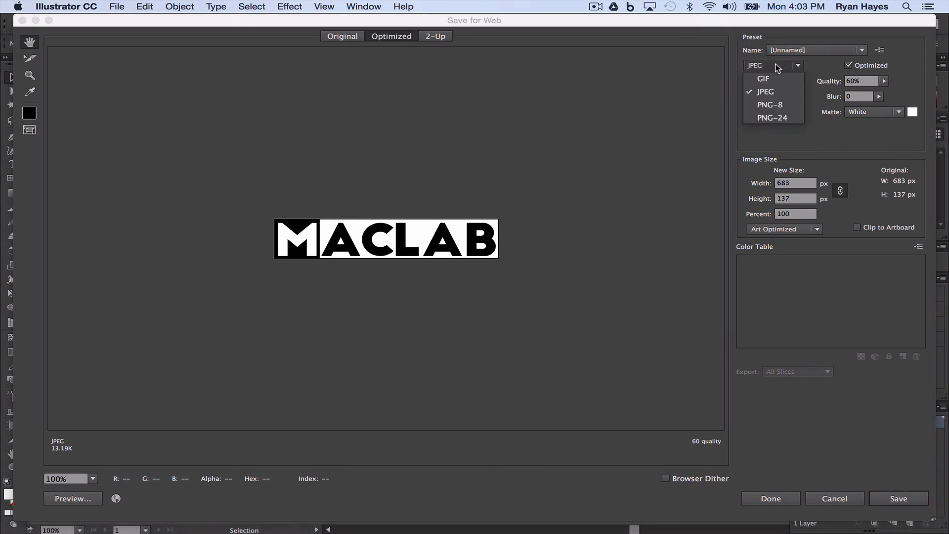
left_click(769, 117)
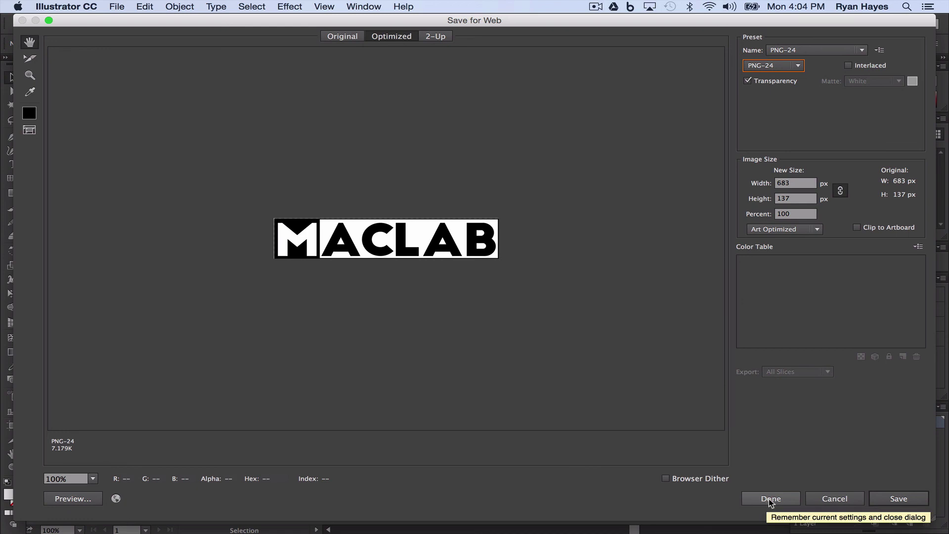
Continue to Save Optimized As and name the file 'logo' in the personal logo folder
left_click(907, 502)
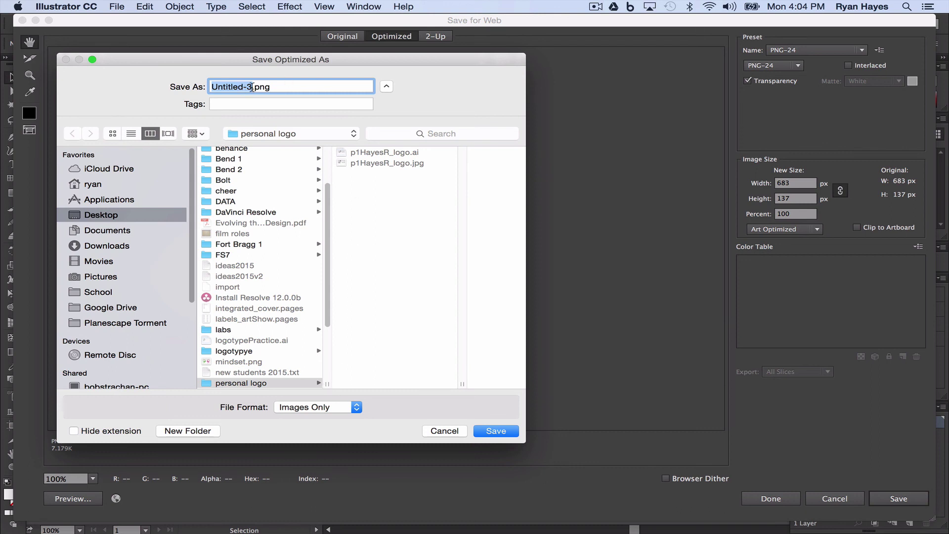
type("l")
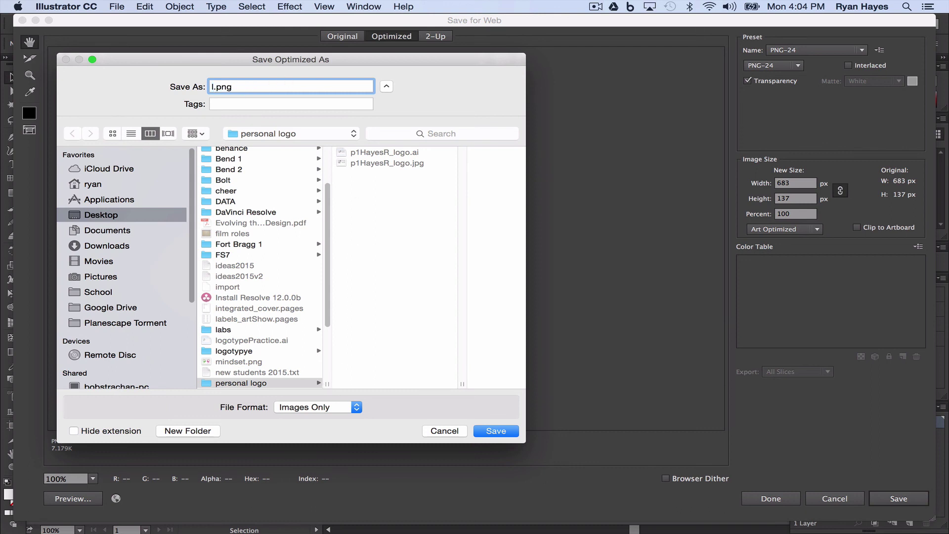
type("ogo")
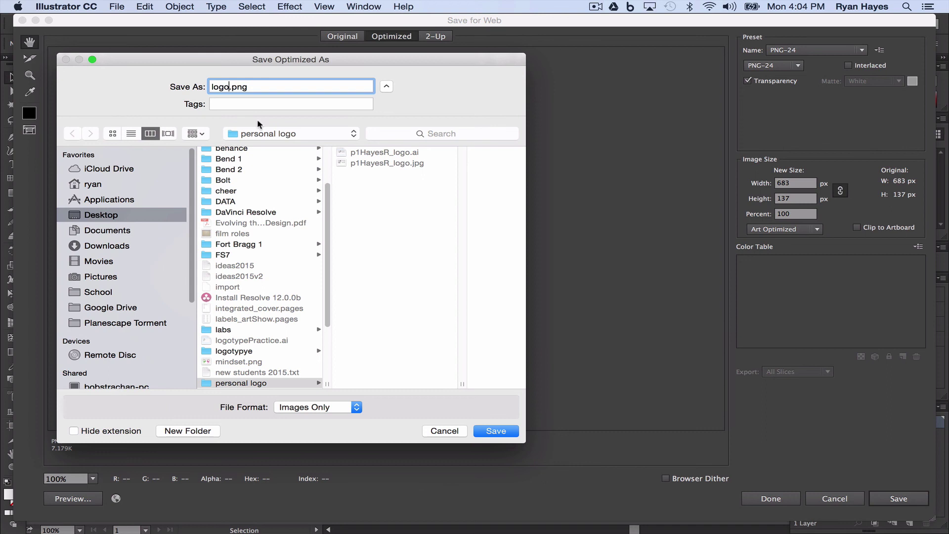